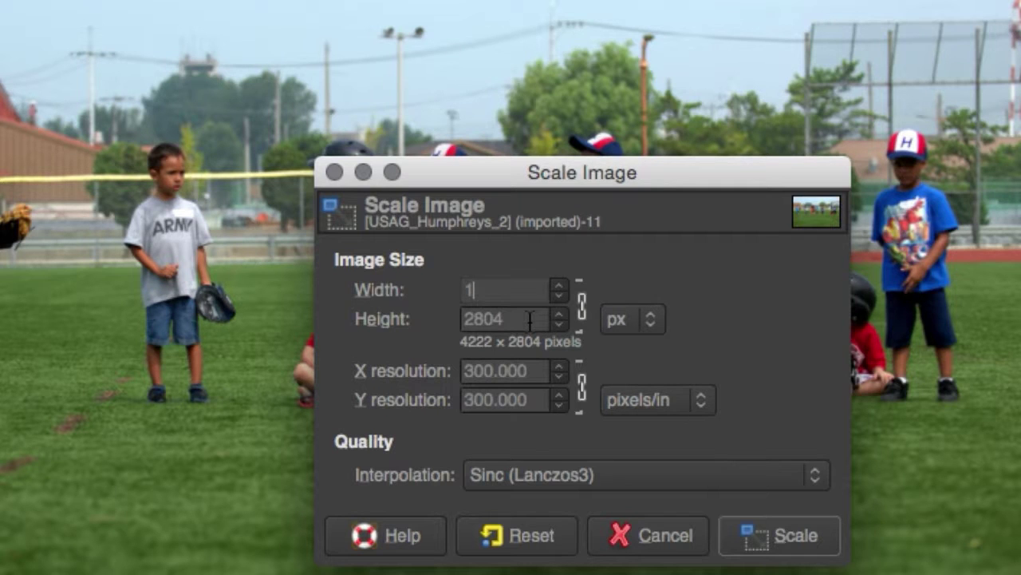
Step: Scale the image to 1000 px wide with proportional height and set the view zoom to 80%
key("Tab")
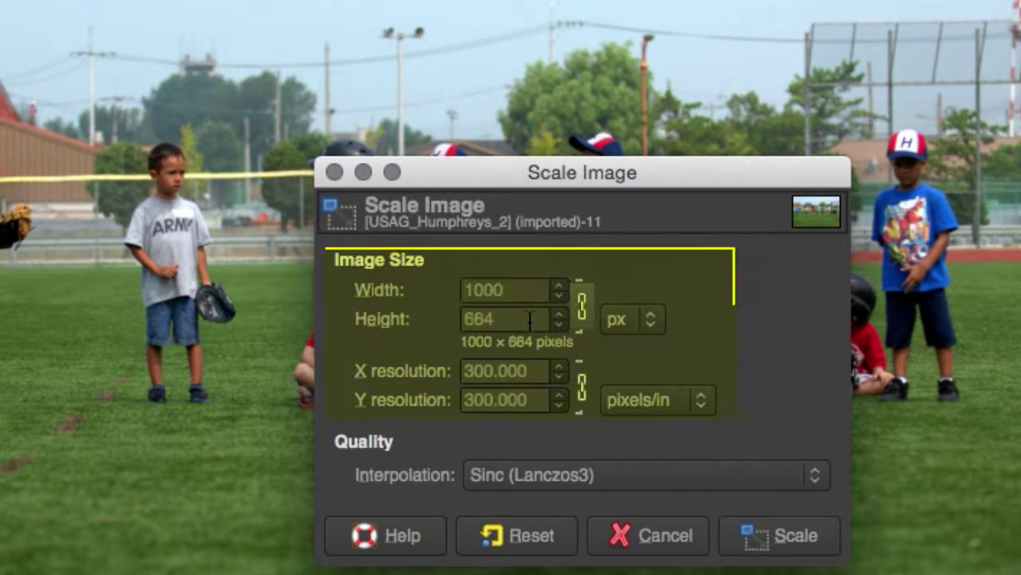
left_click(794, 548)
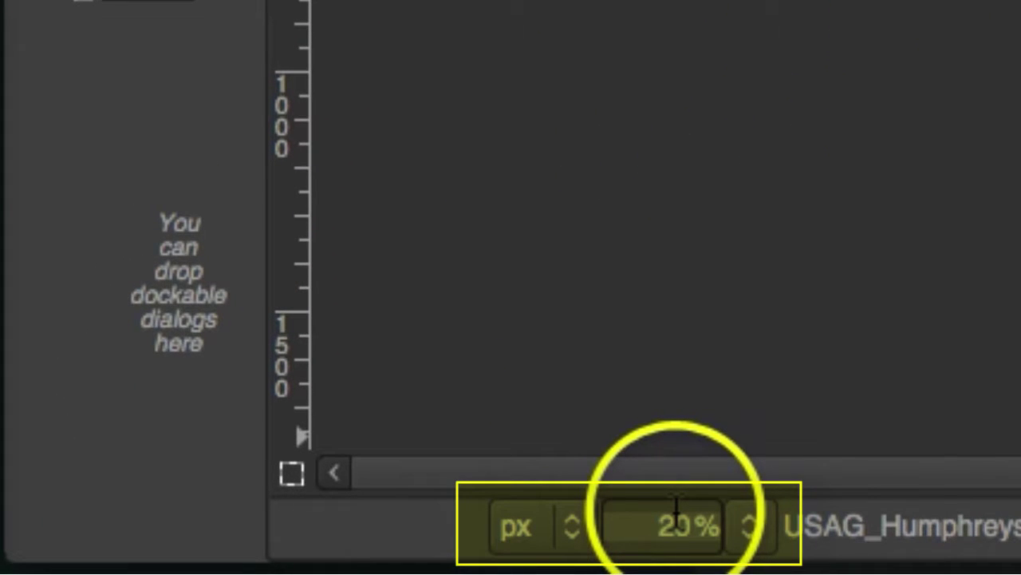
left_click(676, 509)
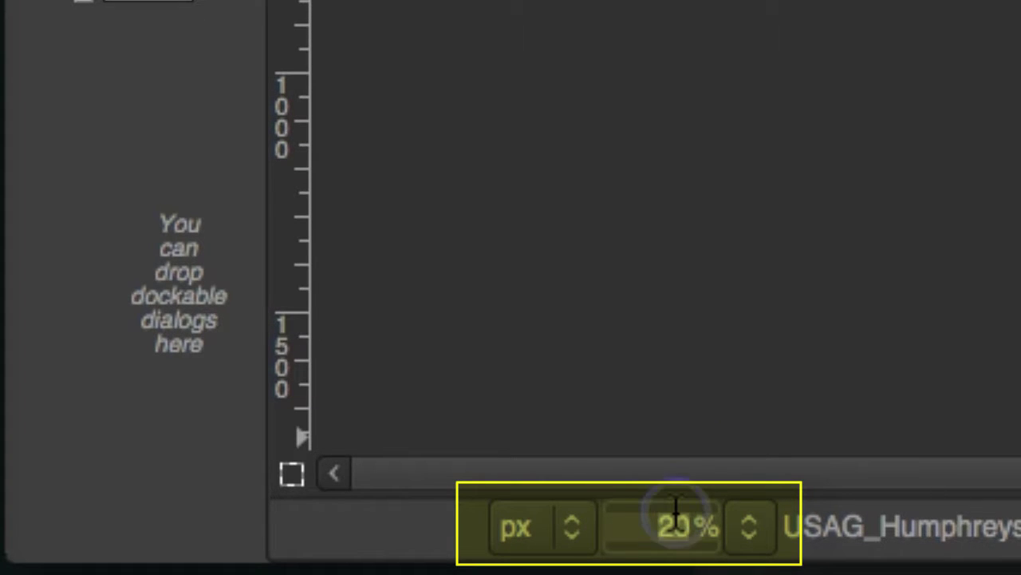
key("Return")
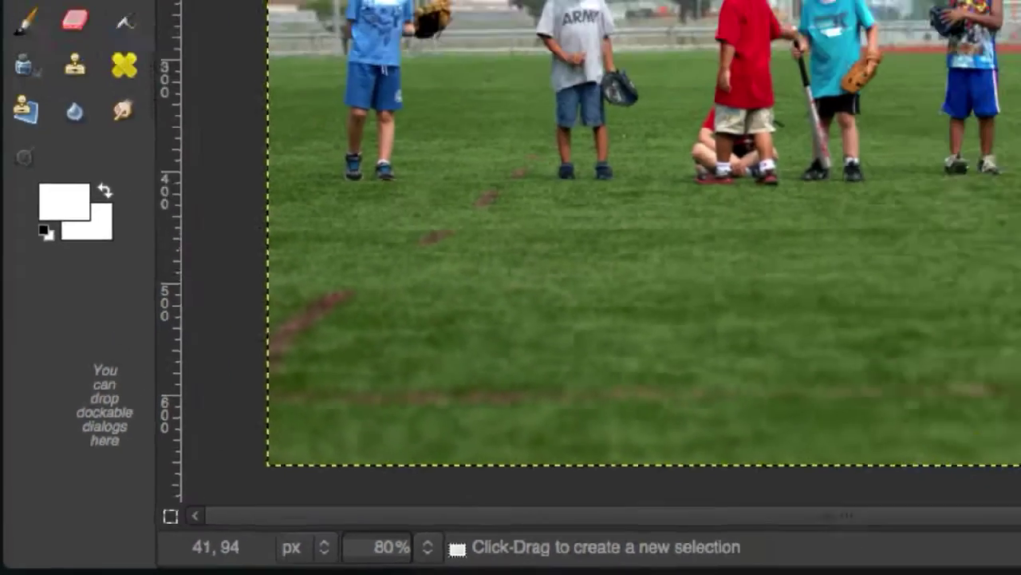
Step: Select a full-width band around the children, about 445 px high, and crop the image to it
left_click(143, 148)
left_click_drag(144, 148, 825, 409)
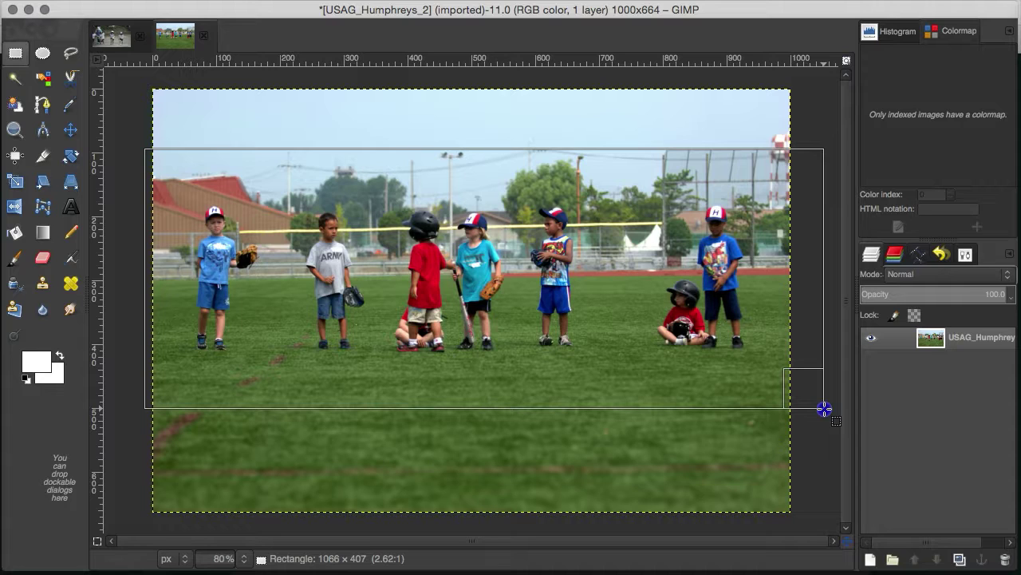
left_click_drag(824, 408, 824, 428)
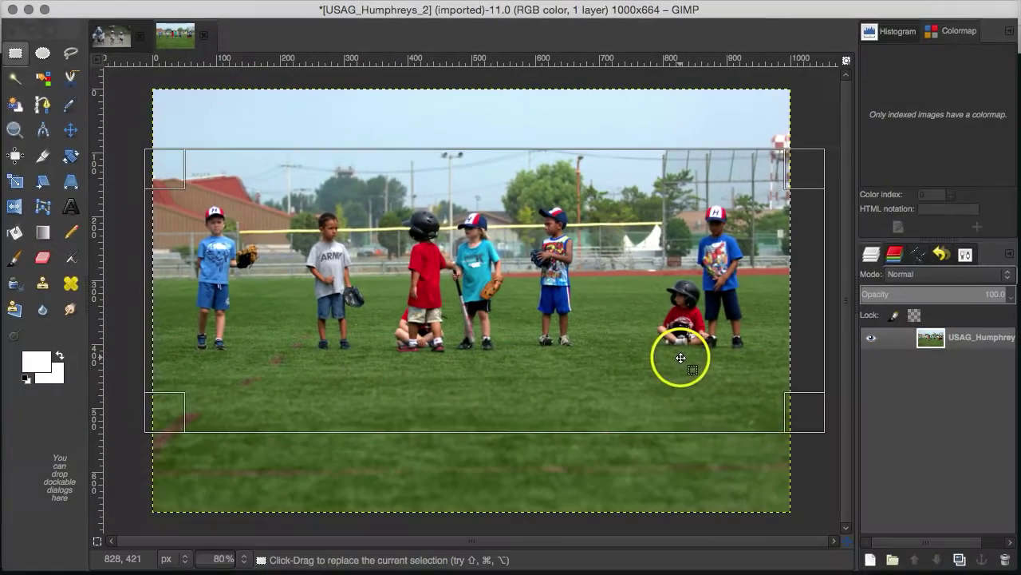
right_click(274, 129)
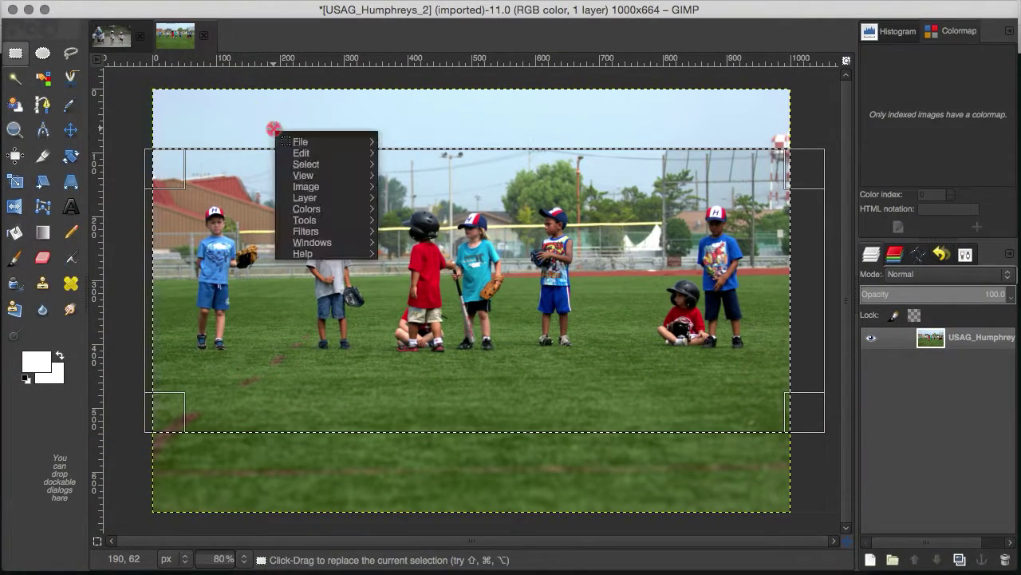
mouse_move(295, 190)
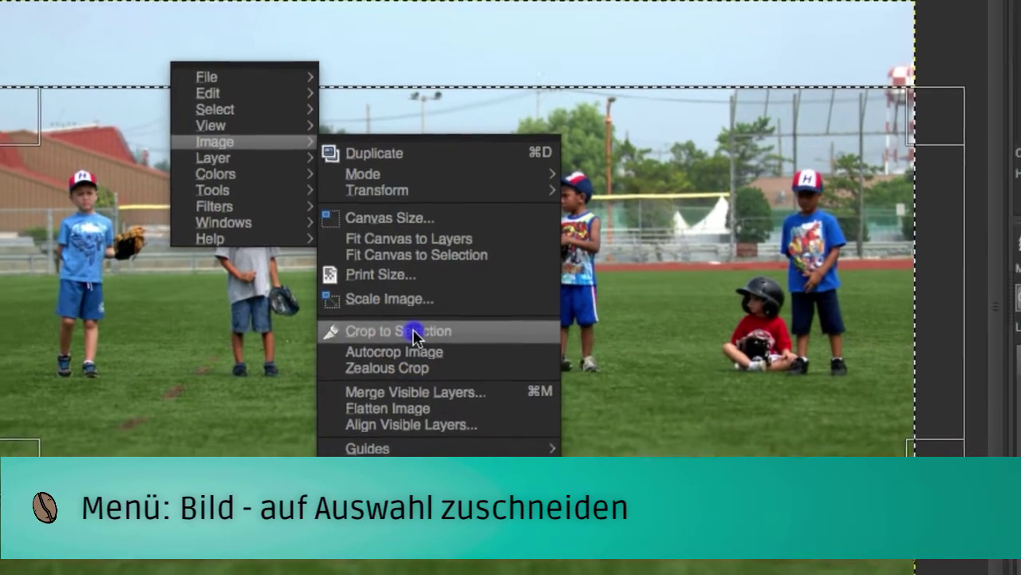
left_click(410, 332)
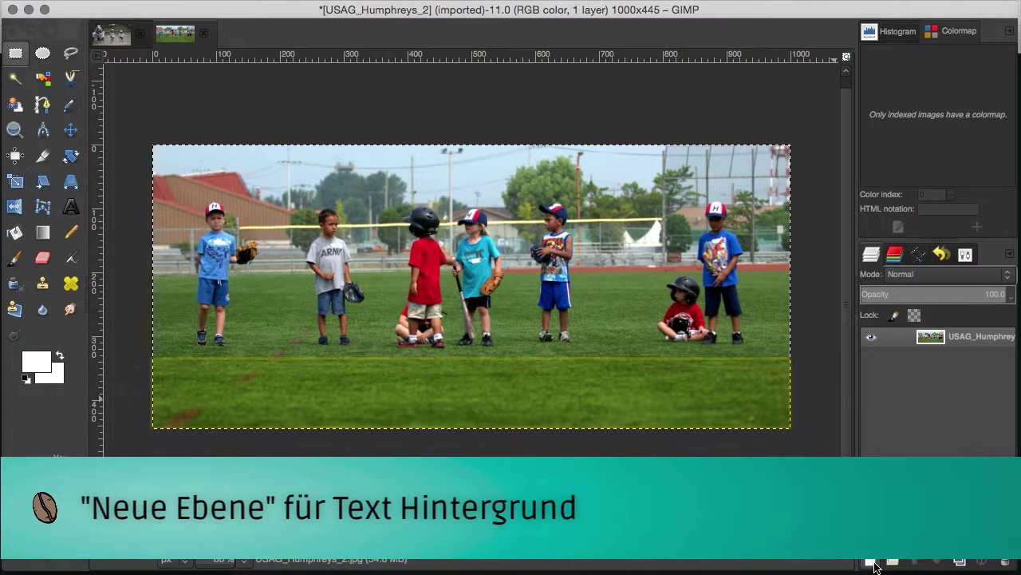
Step: Add a transparent layer of 1000 × 445 px and select a full-width strip about 95 px high along its lower edge
left_click(873, 561)
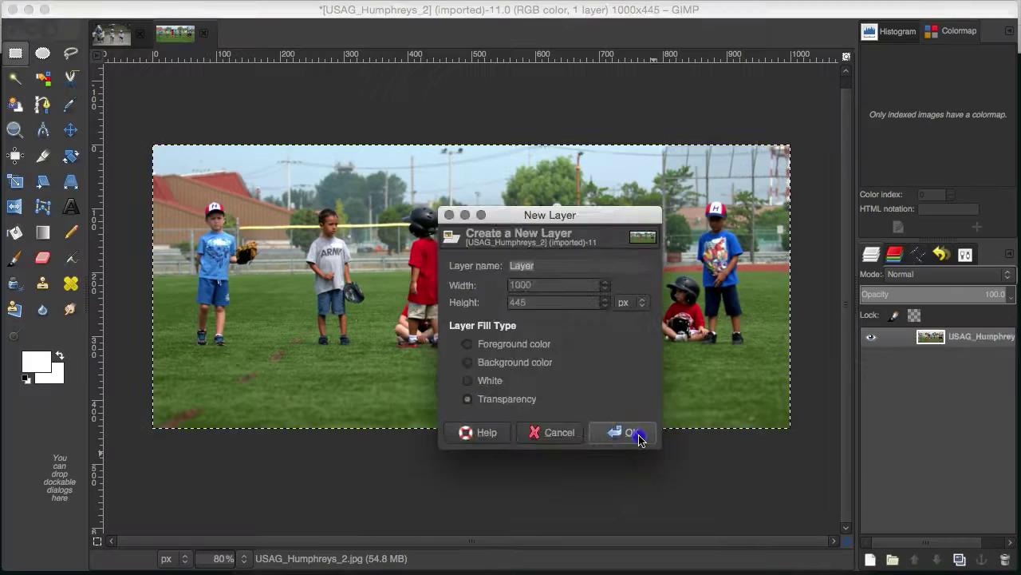
left_click(543, 400)
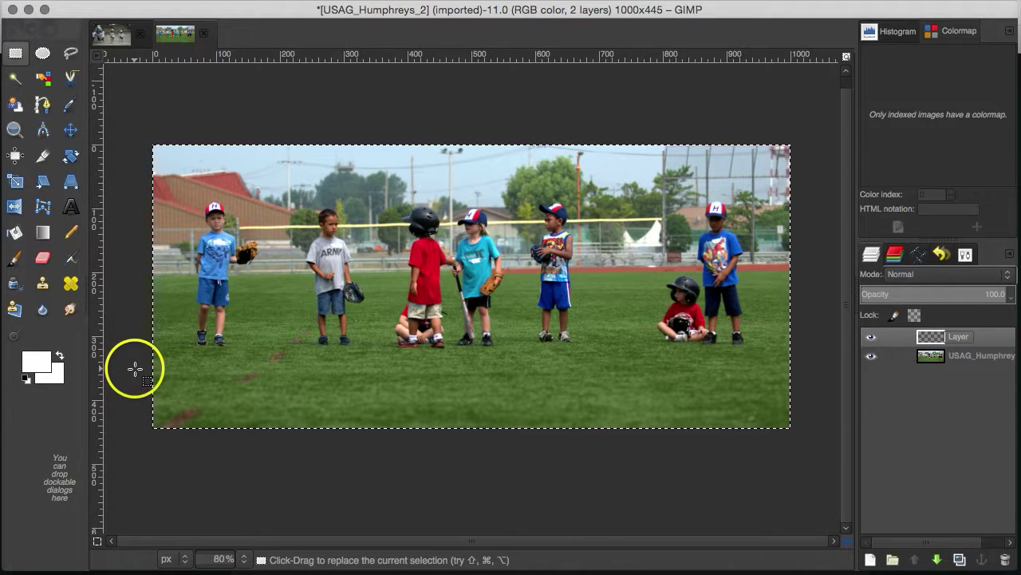
left_click_drag(135, 367, 830, 445)
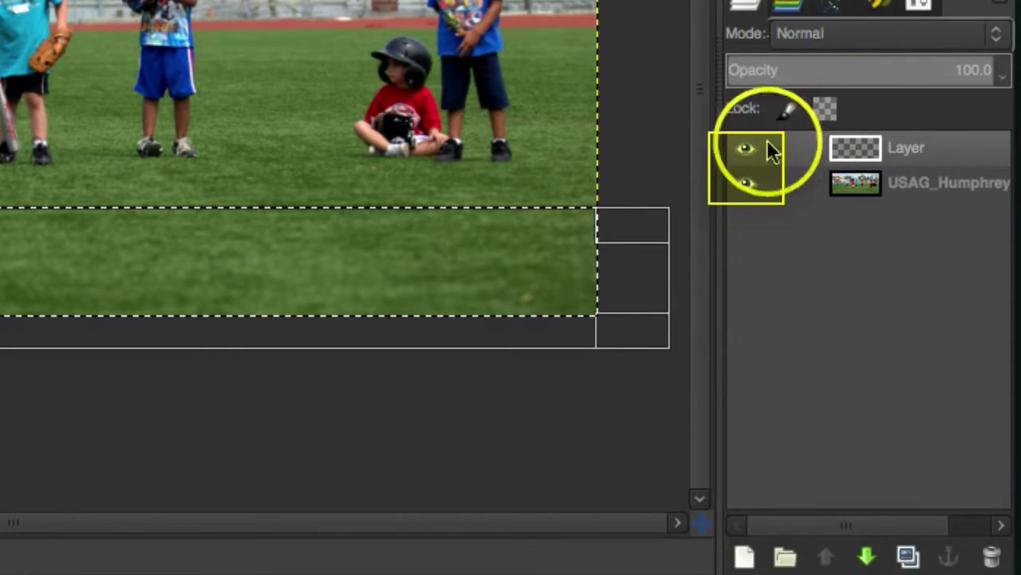
Step: Fill the selected strip on the new layer with the white foreground color while the photo layer is hidden
left_click(744, 186)
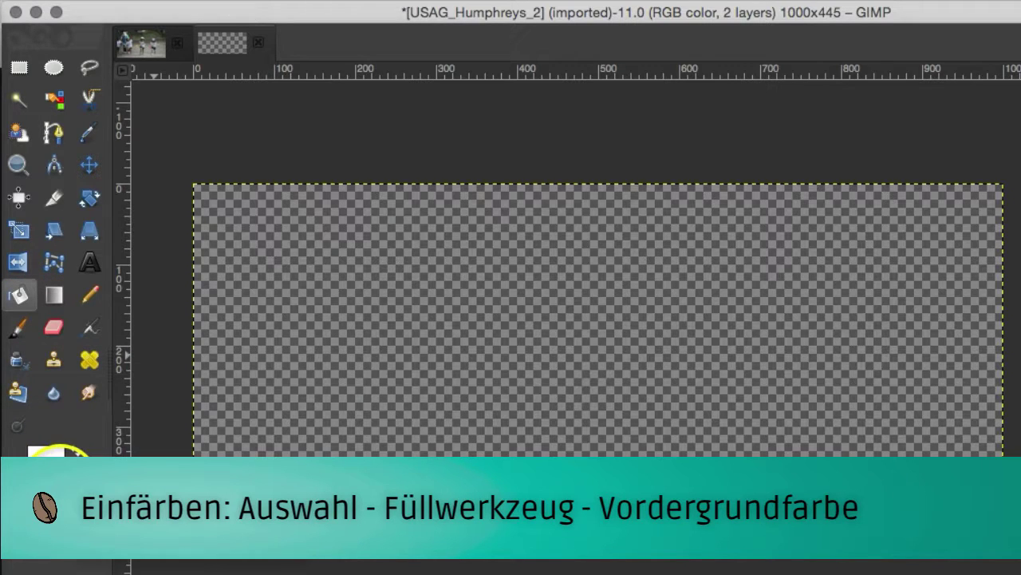
left_click(48, 457)
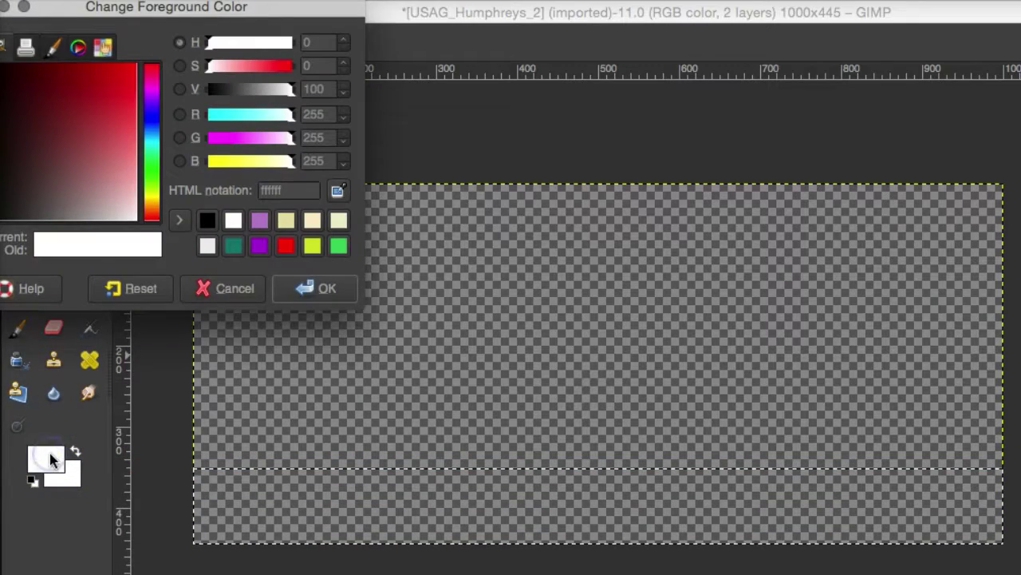
left_click(232, 497)
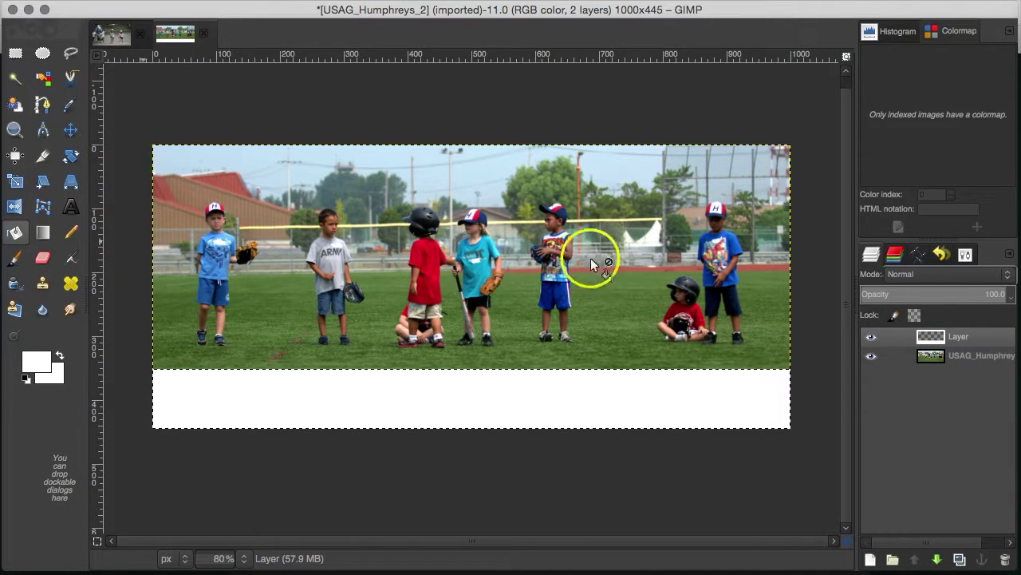
Step: Create a text box about 377 × 30 px on the white strip and enter "Einladung zum Sportfest" in black (000000)
left_click(70, 209)
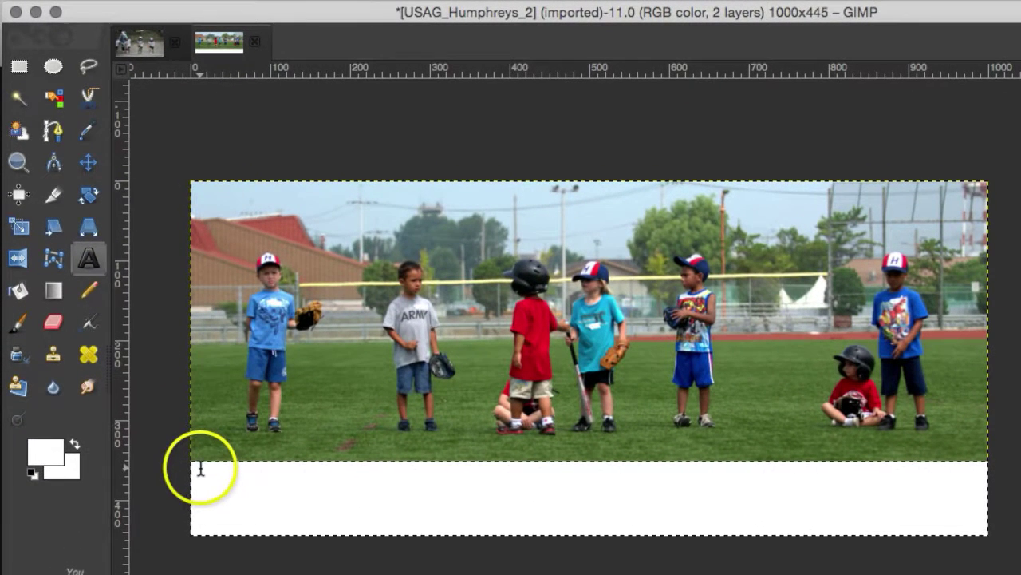
left_click(159, 375)
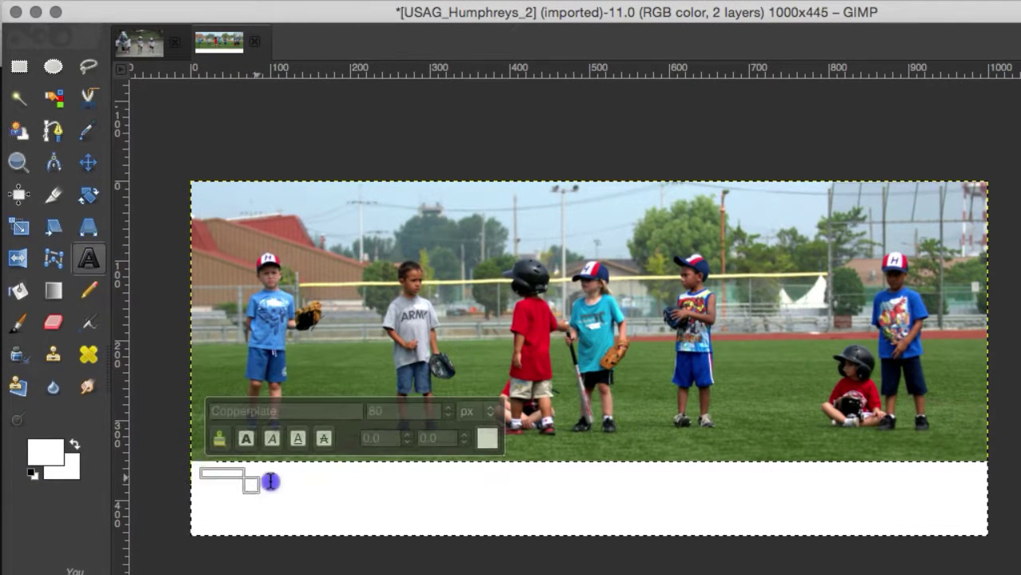
left_click_drag(270, 480, 501, 493)
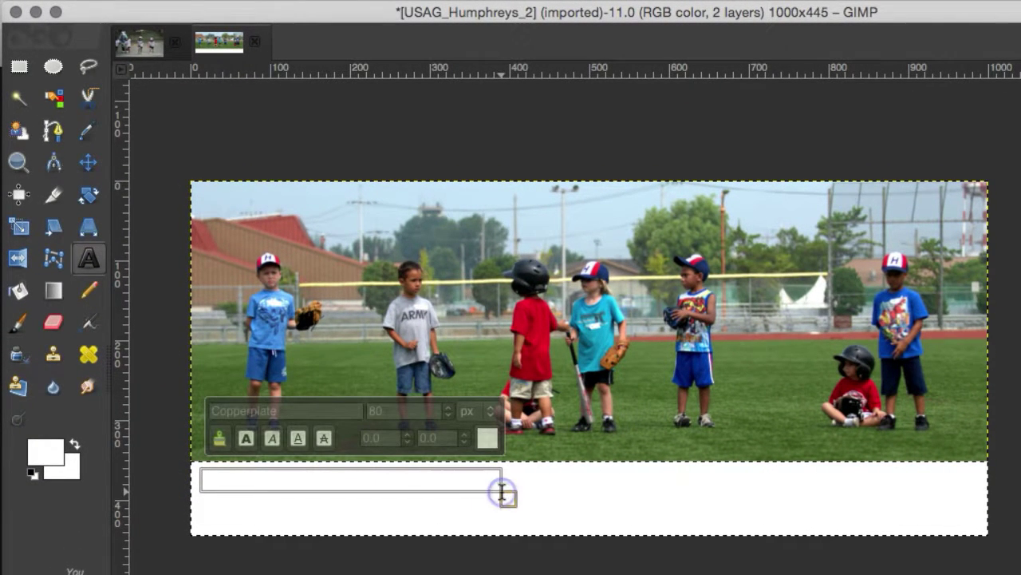
left_click(487, 437)
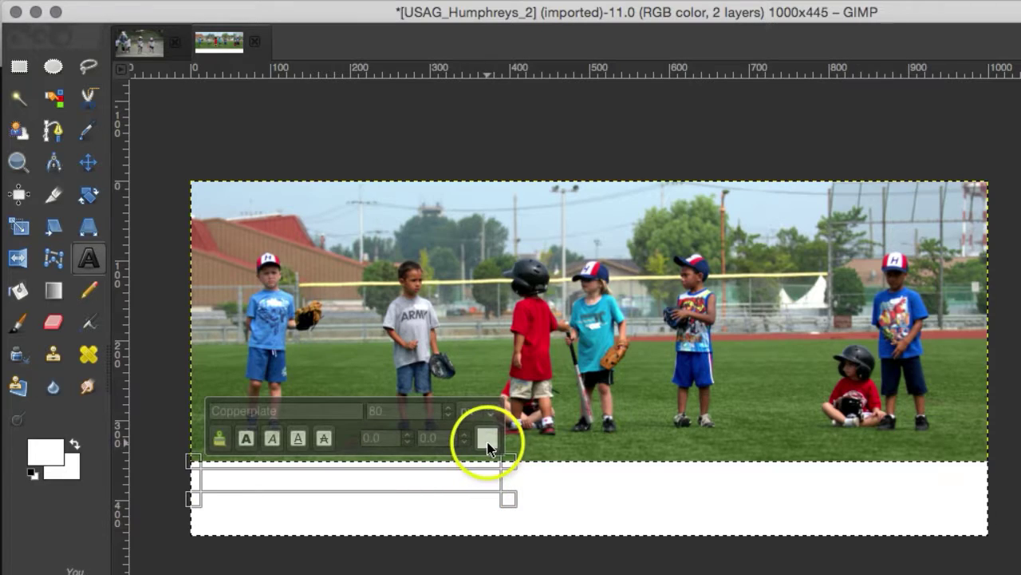
left_click_drag(530, 410, 440, 242)
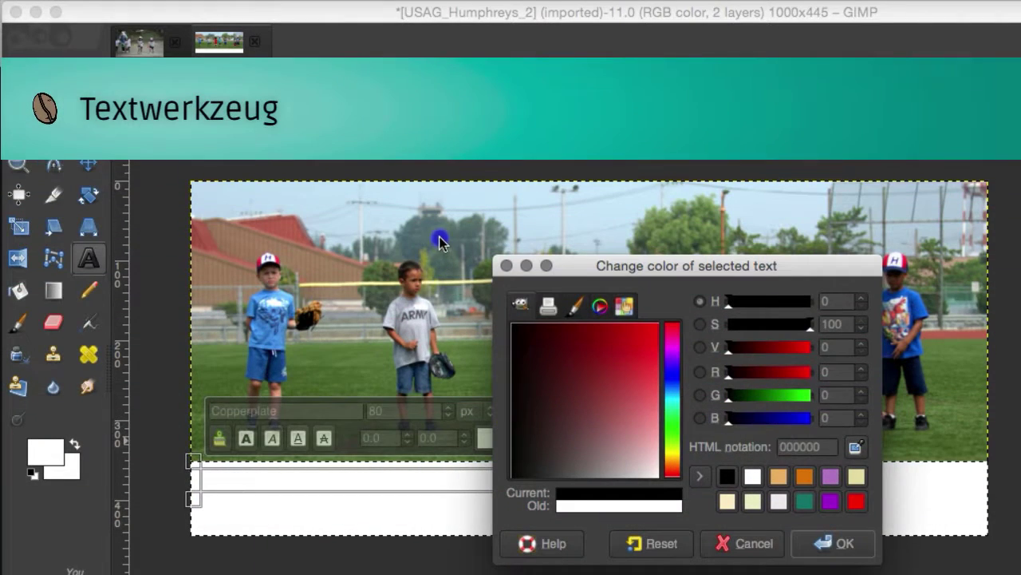
left_click(876, 549)
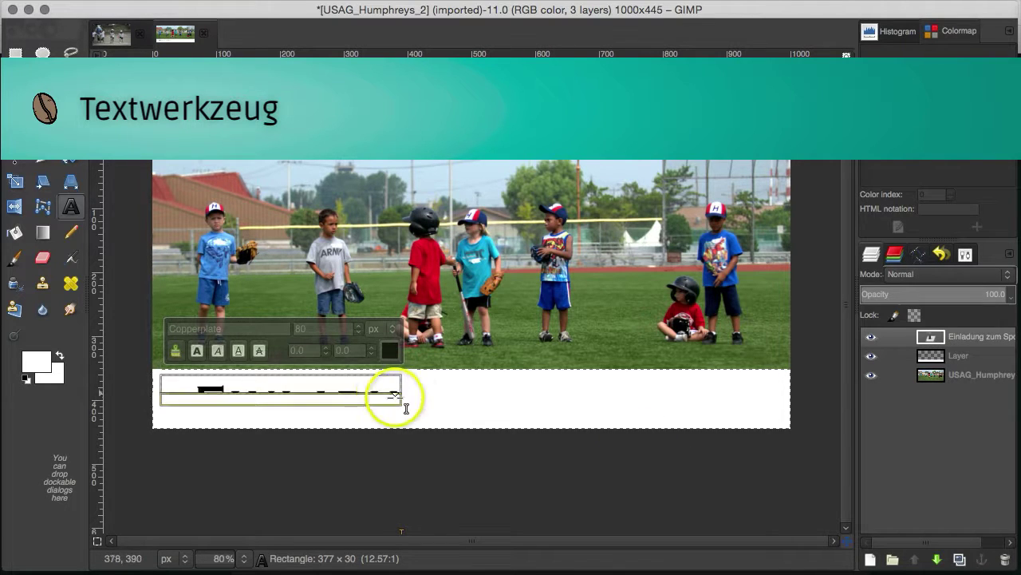
Step: Enlarge the text box to about 773 × 71 px and set the whole text to a size of 40 px
left_click_drag(392, 394, 654, 427)
left_click(465, 397)
key("super+a")
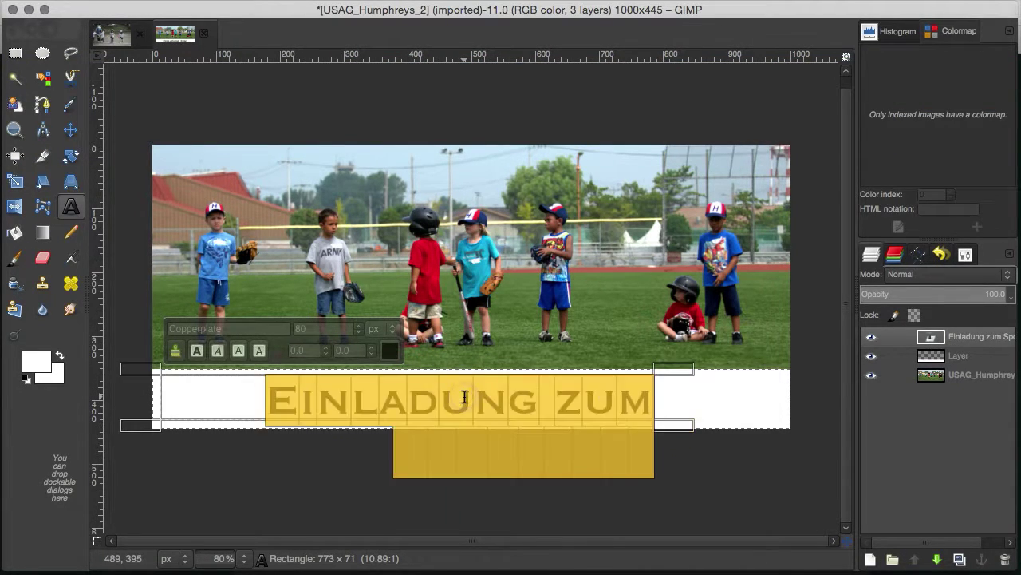
left_click(325, 328)
type("40")
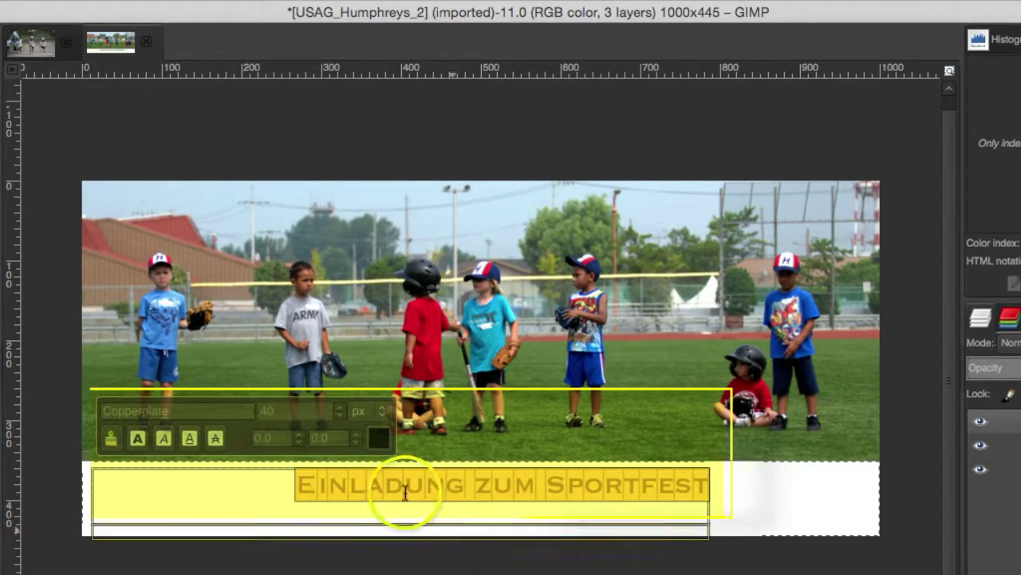
left_click(280, 491)
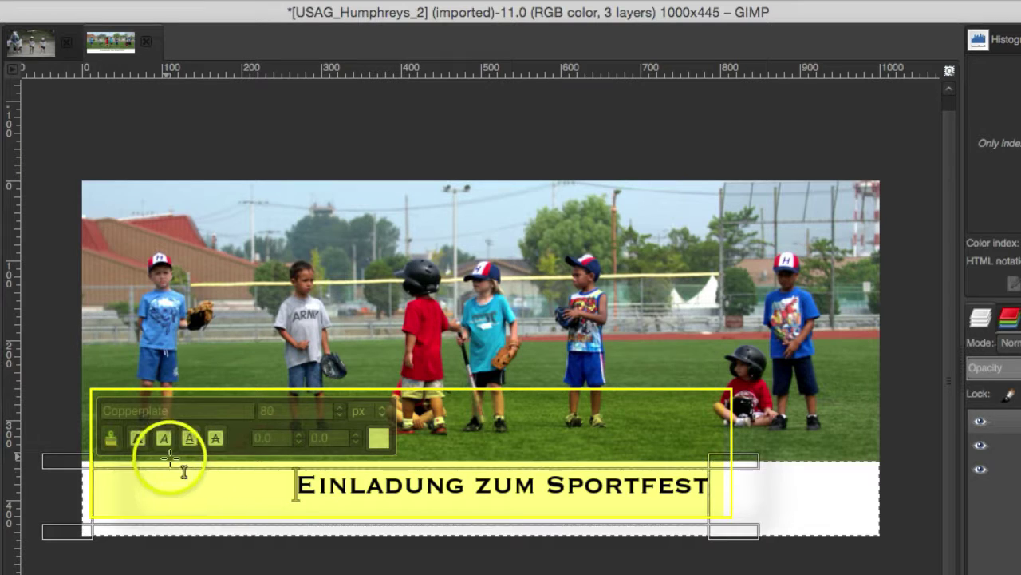
Step: Change the color of the whole "Einladung zum Sportfest" text to dark red
triple_click(324, 485)
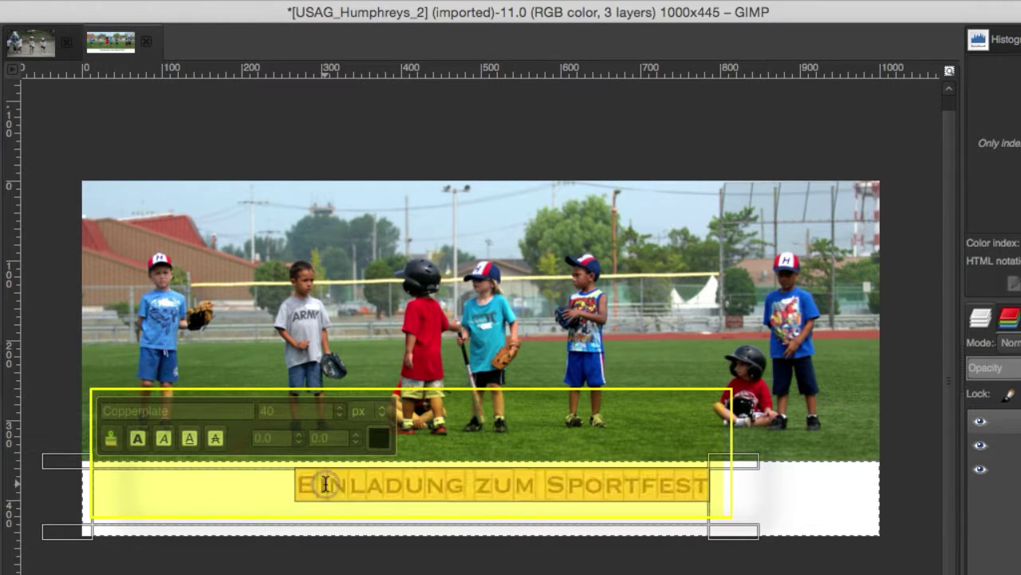
left_click(375, 437)
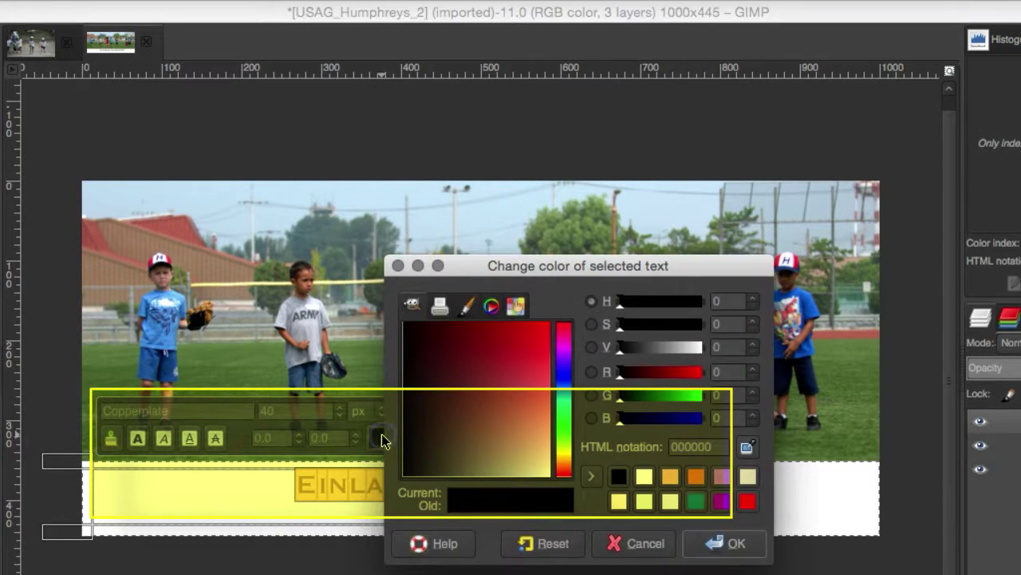
left_click(527, 423)
left_click_drag(527, 423, 497, 343)
left_click(723, 542)
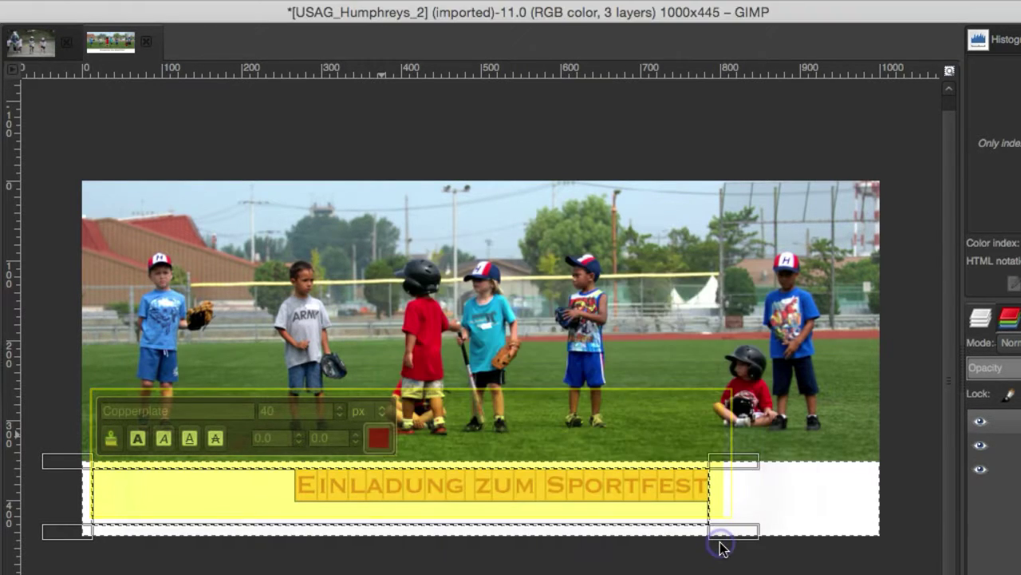
Step: Move the text to the right end of the white strip, vertically centered, and make the photo layer active
key("m")
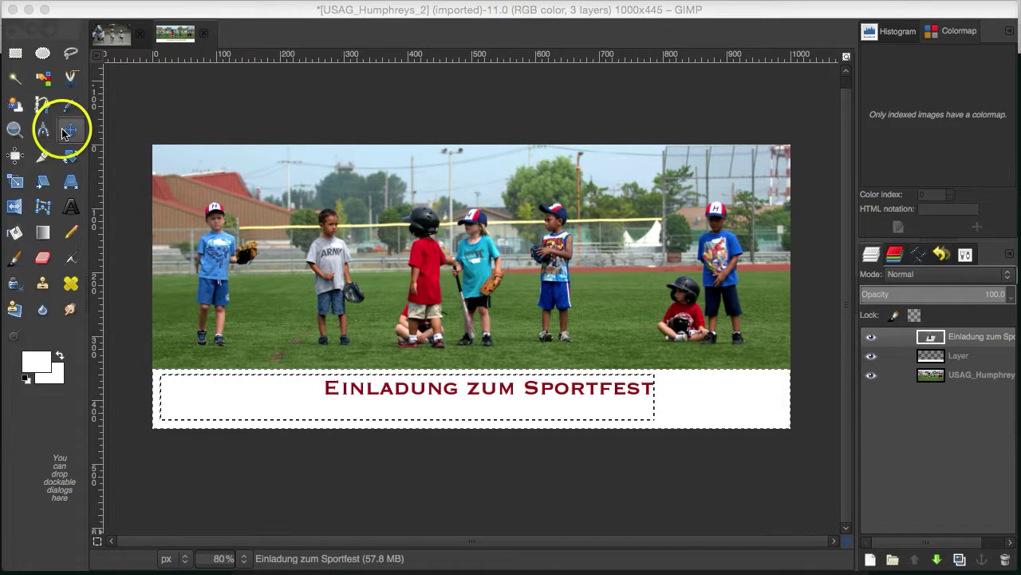
left_click(65, 131)
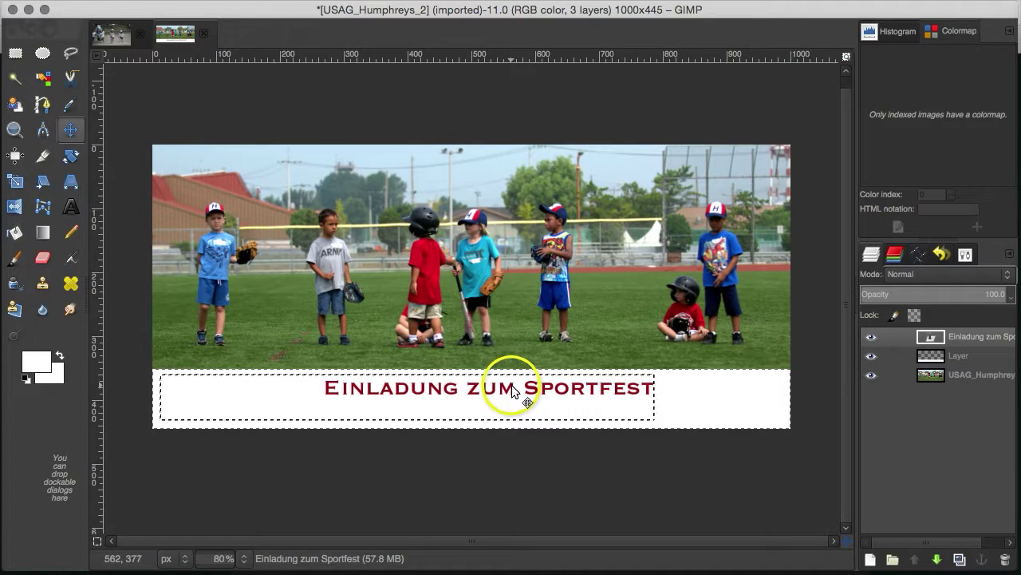
left_click_drag(512, 390, 636, 397)
key("End")
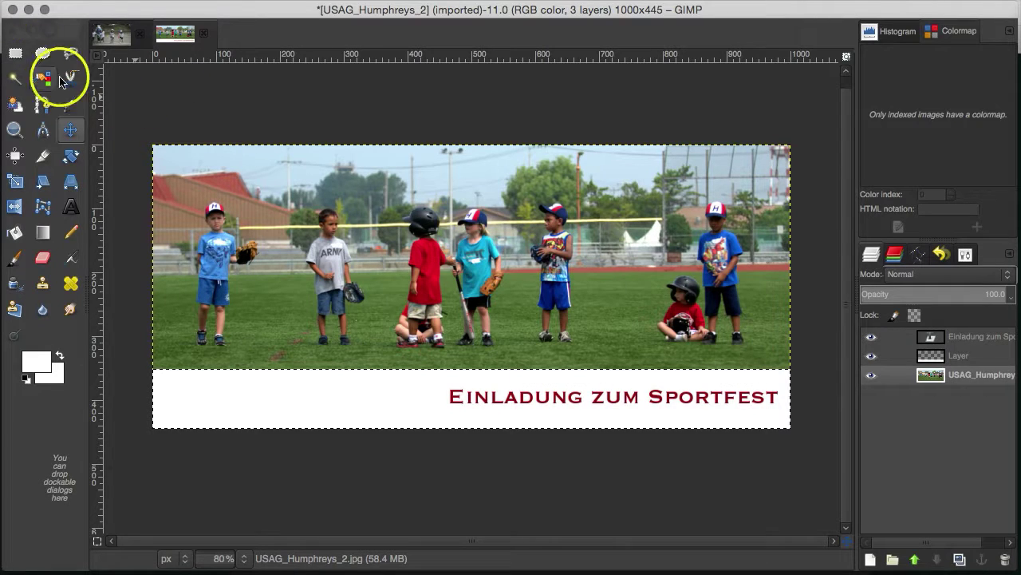
Step: Select a full-width rectangular strip about 83 px high along the photo's upper edge
left_click(16, 55)
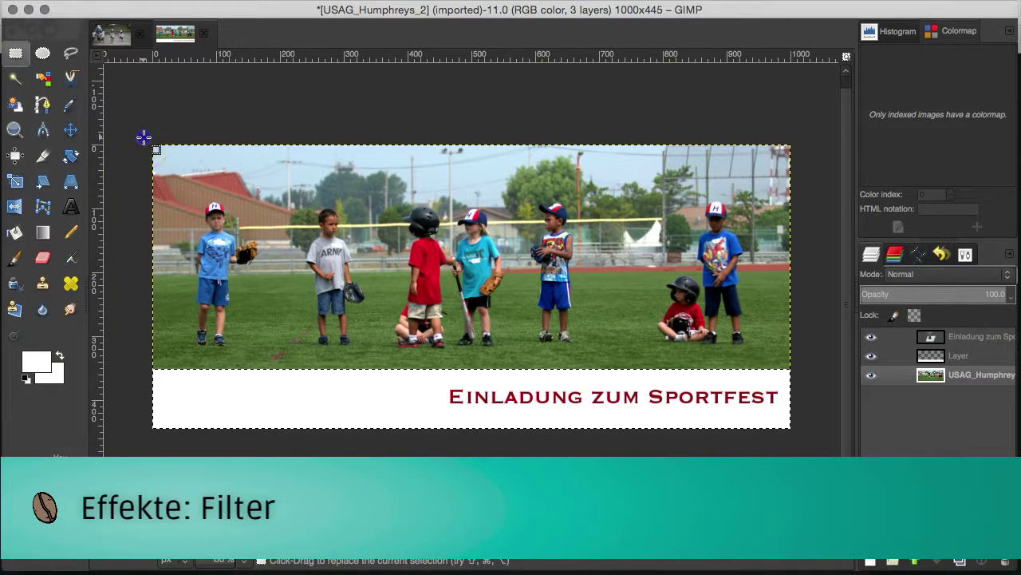
left_click_drag(143, 137, 807, 197)
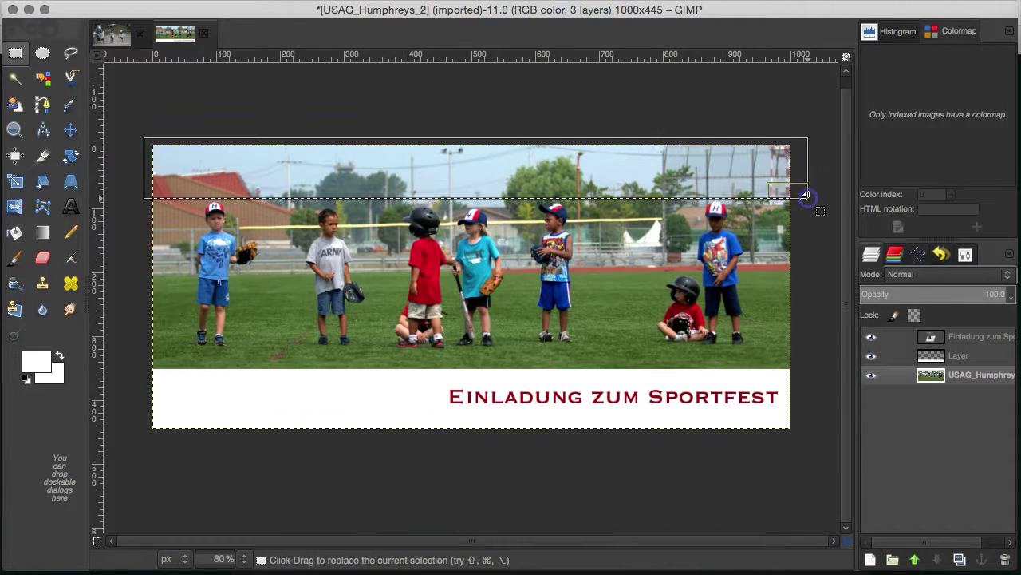
left_click(407, 11)
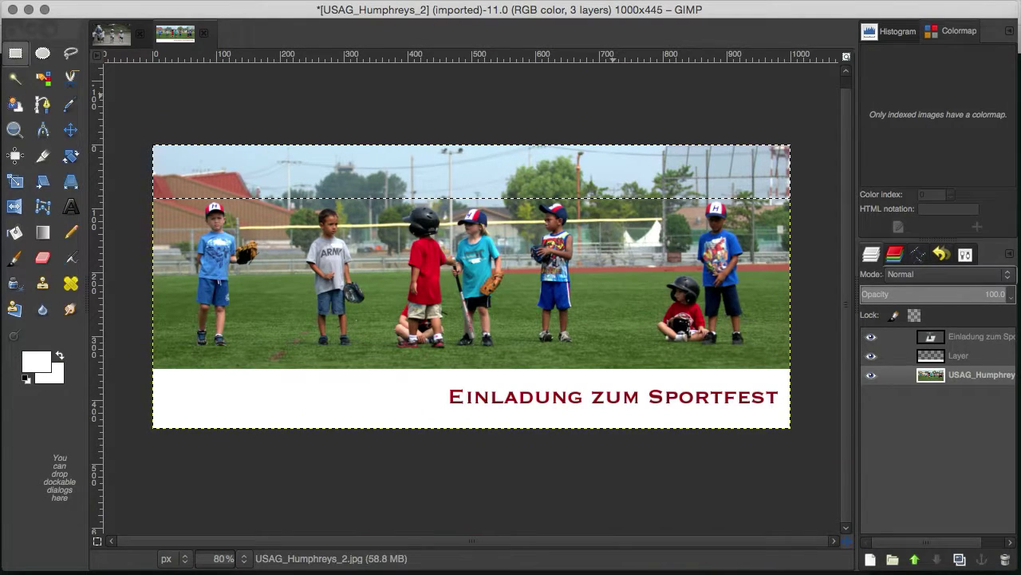
Step: Apply the basic Blur filter to the selected strip along the photo's upper edge
right_click(395, 161)
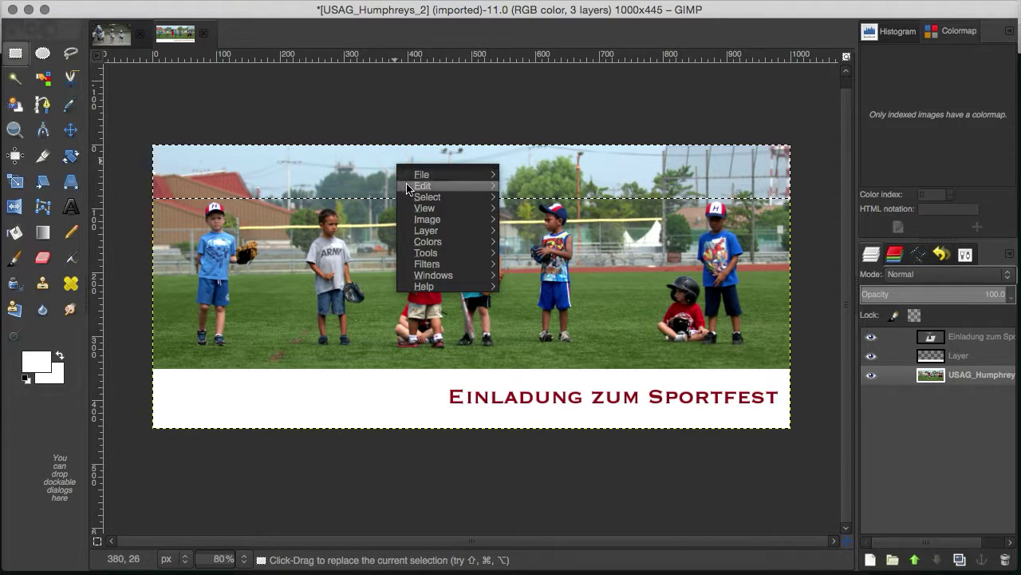
mouse_move(411, 188)
mouse_move(414, 219)
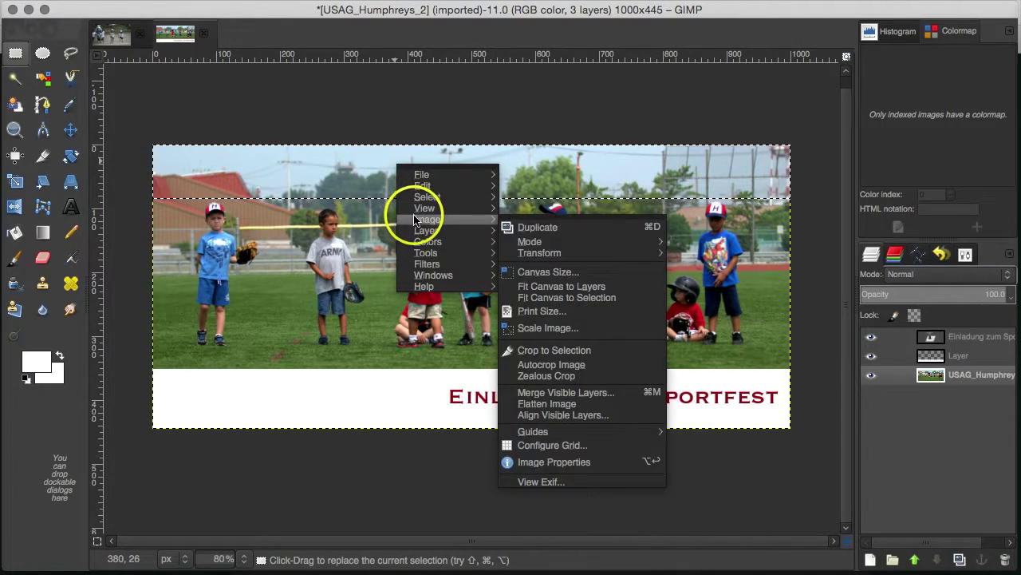
mouse_move(426, 264)
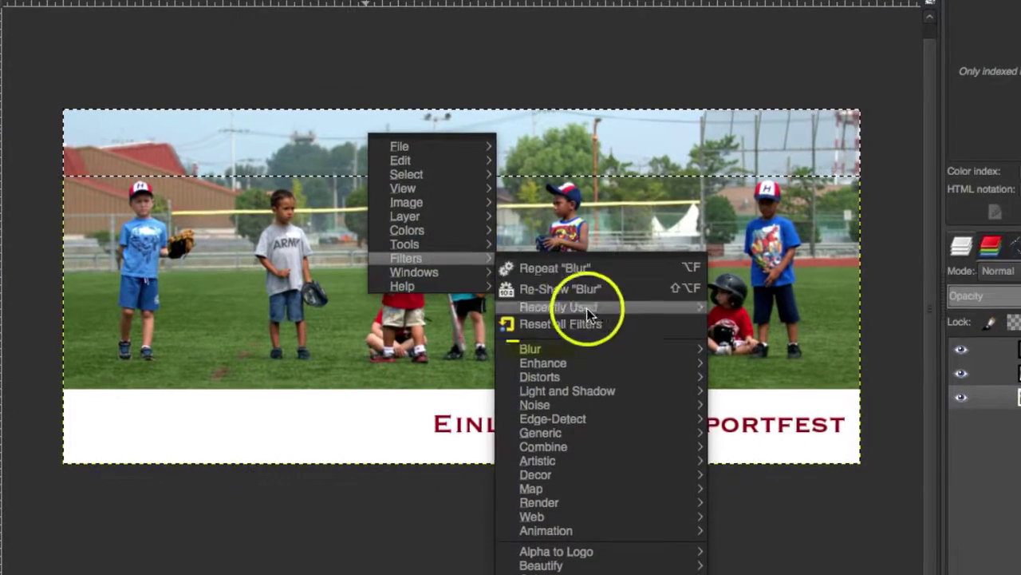
mouse_move(590, 351)
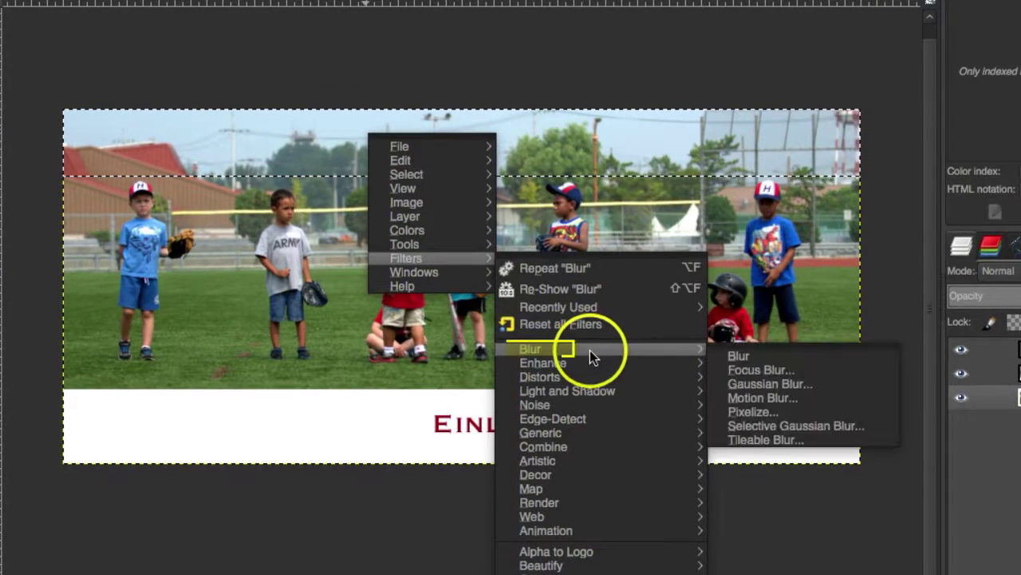
left_click(732, 355)
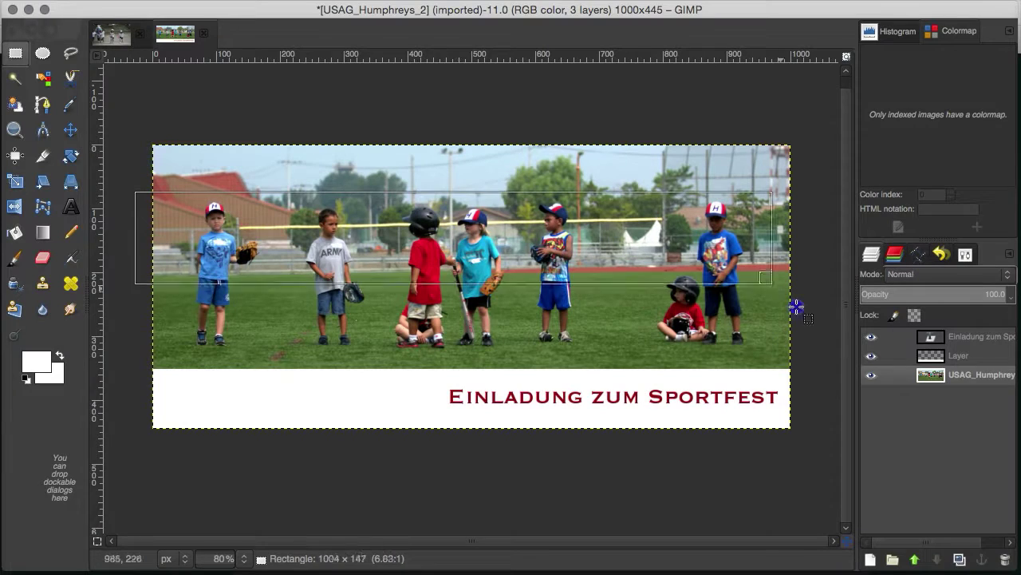
Step: Select a full-width band covering the children and apply the artistic Cartoon filter with a mask radius of 4.22
left_click_drag(796, 307, 828, 355)
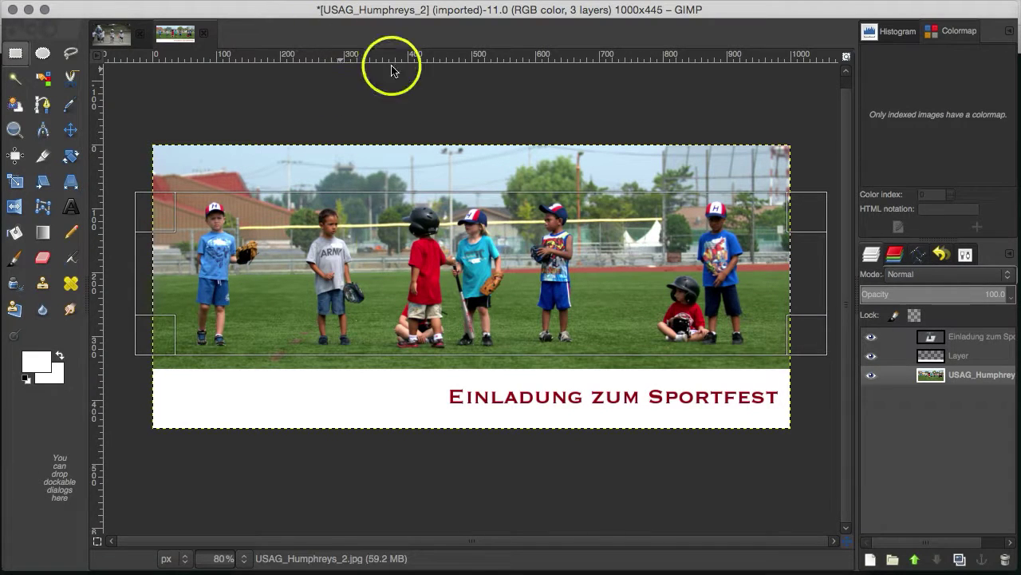
right_click(390, 249)
mouse_move(415, 314)
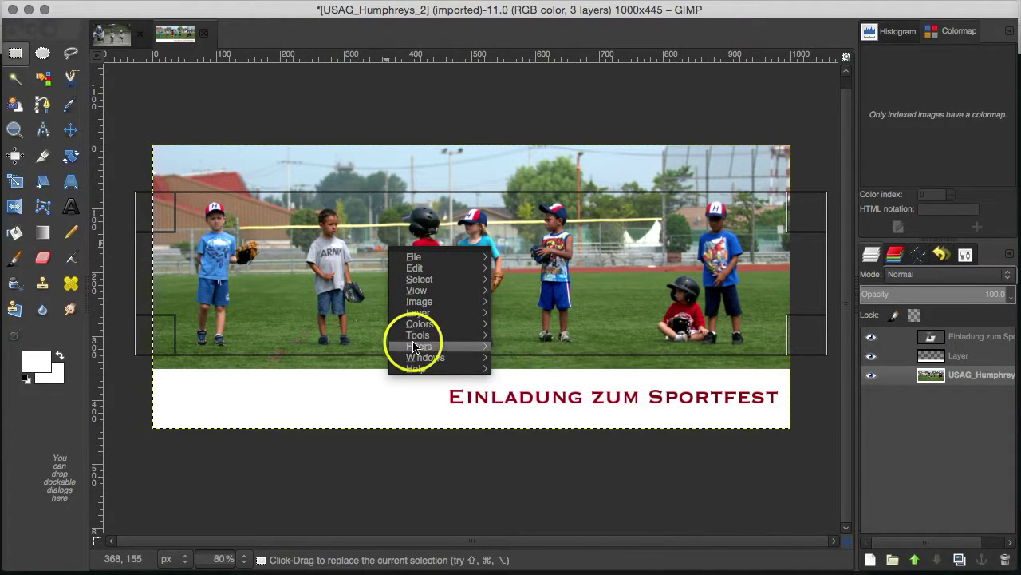
mouse_move(431, 346)
mouse_move(551, 508)
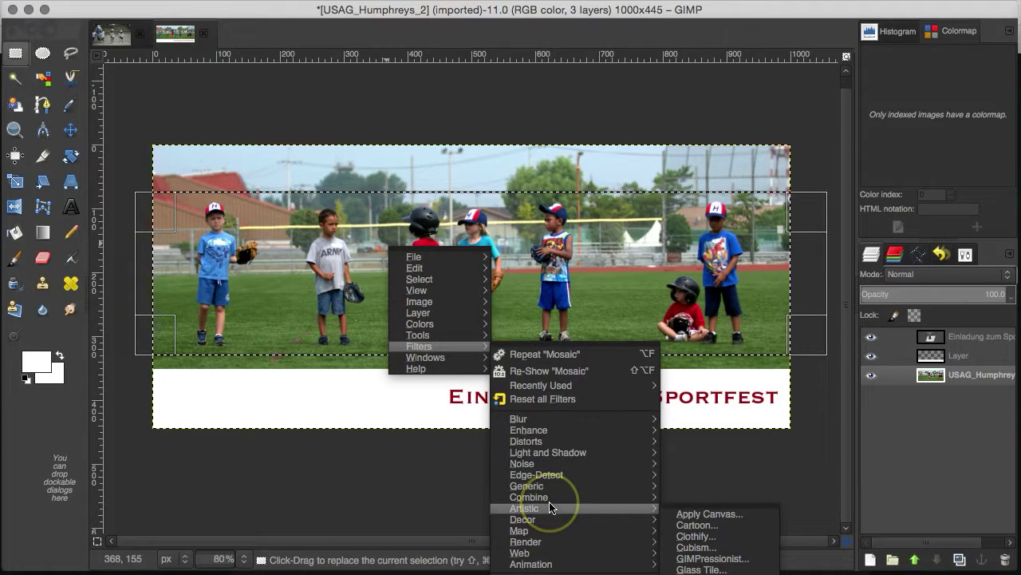
left_click(683, 526)
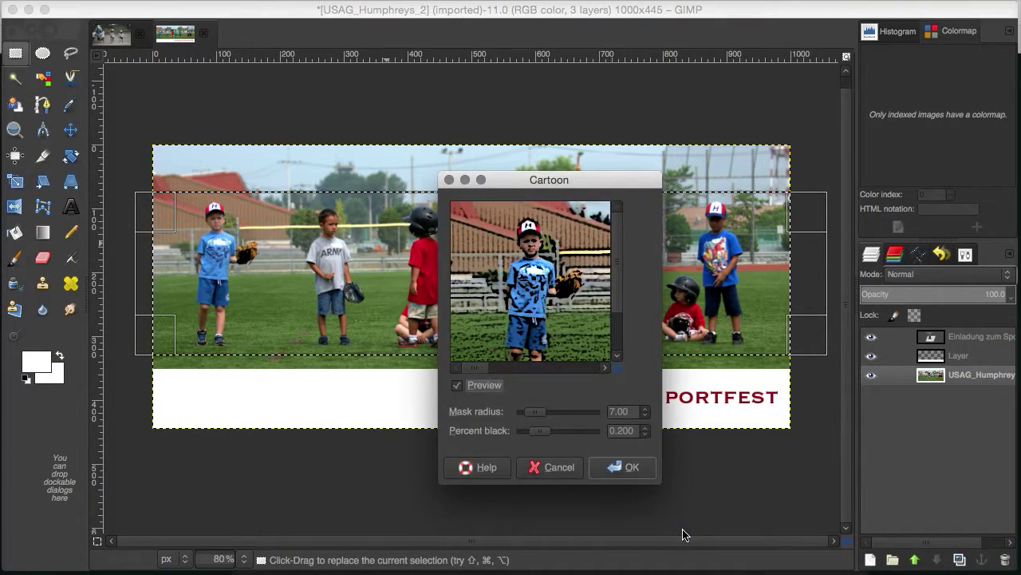
left_click_drag(533, 411, 529, 411)
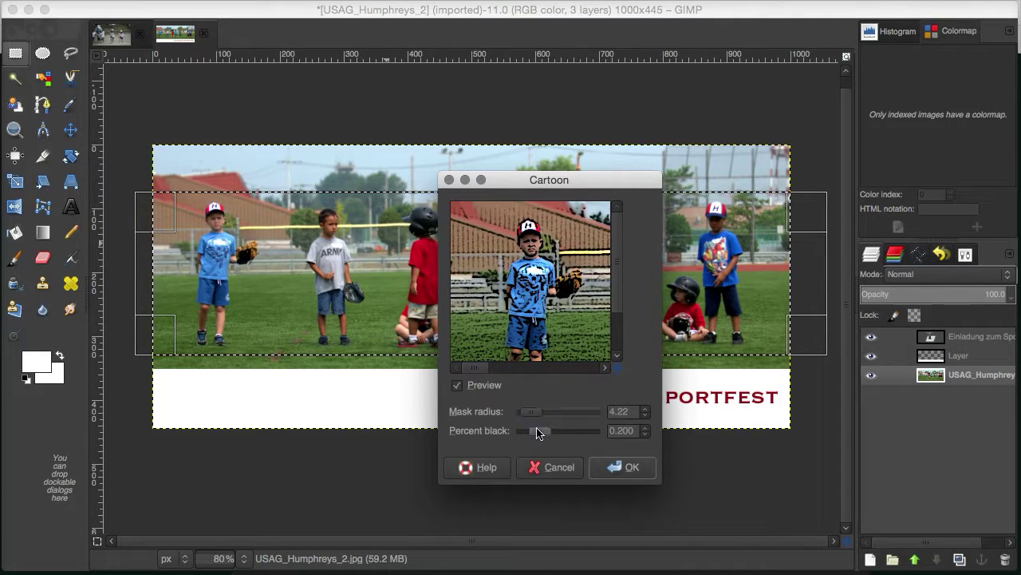
left_click(604, 474)
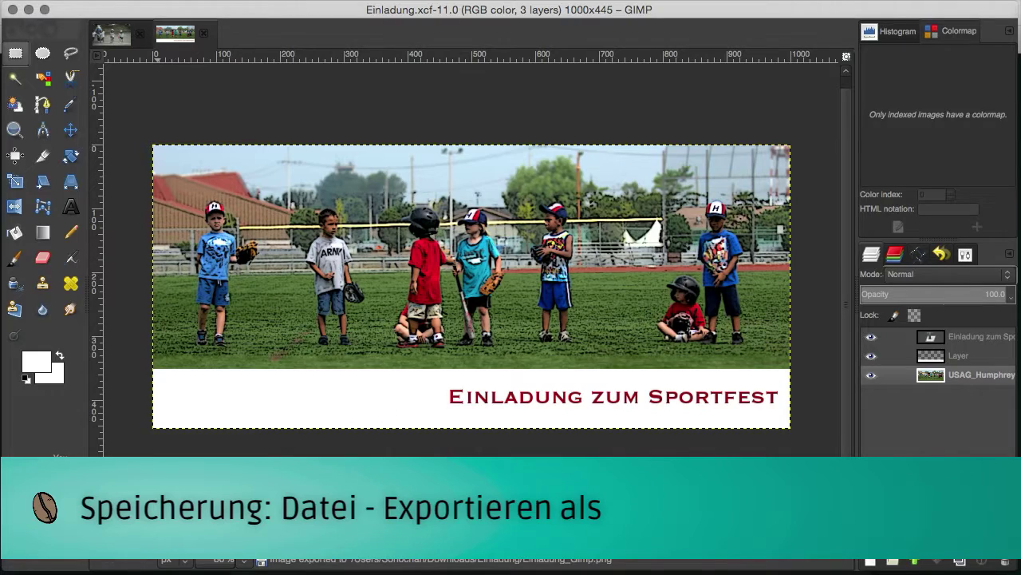
Step: Start exporting the banner as a JPEG image with the file name Einladung_Gimp.jpg
right_click(311, 246)
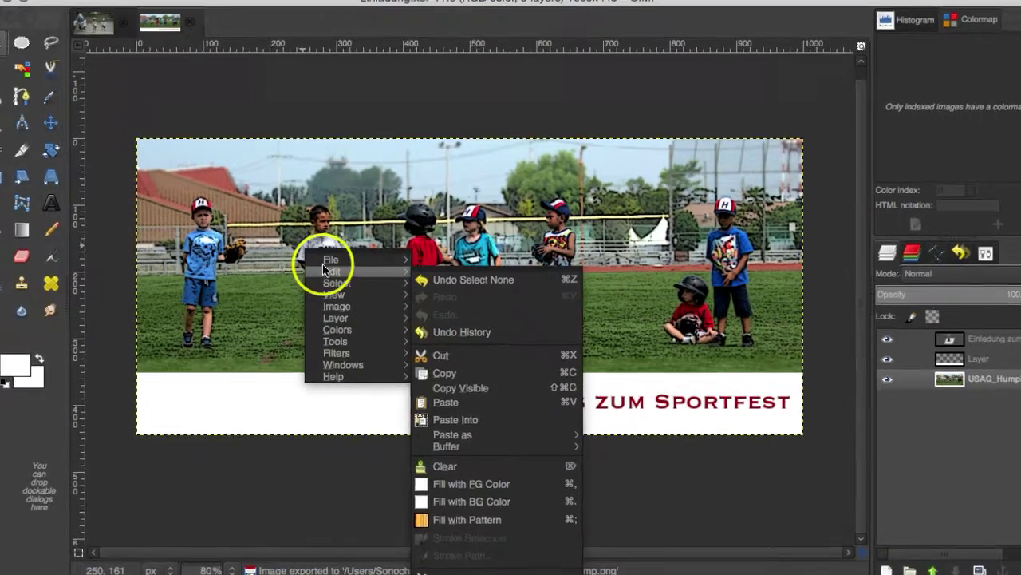
mouse_move(334, 262)
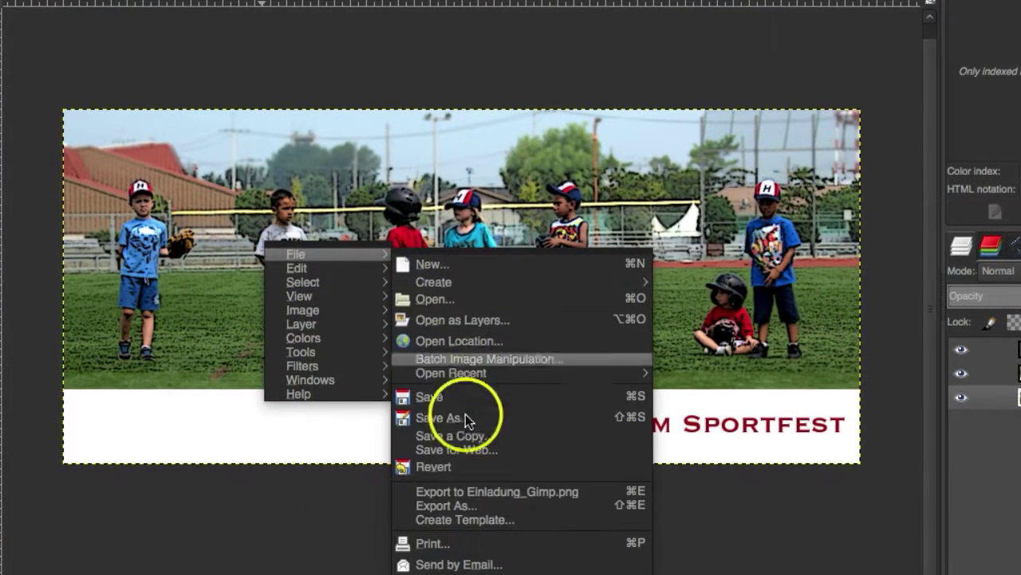
left_click(470, 505)
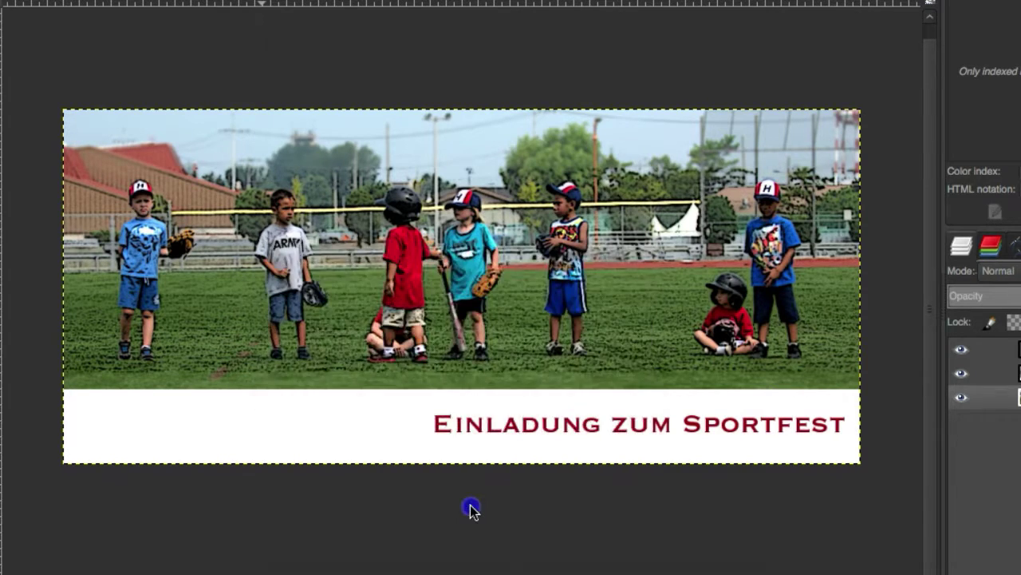
key("BackSpace")
key("BackSpace")
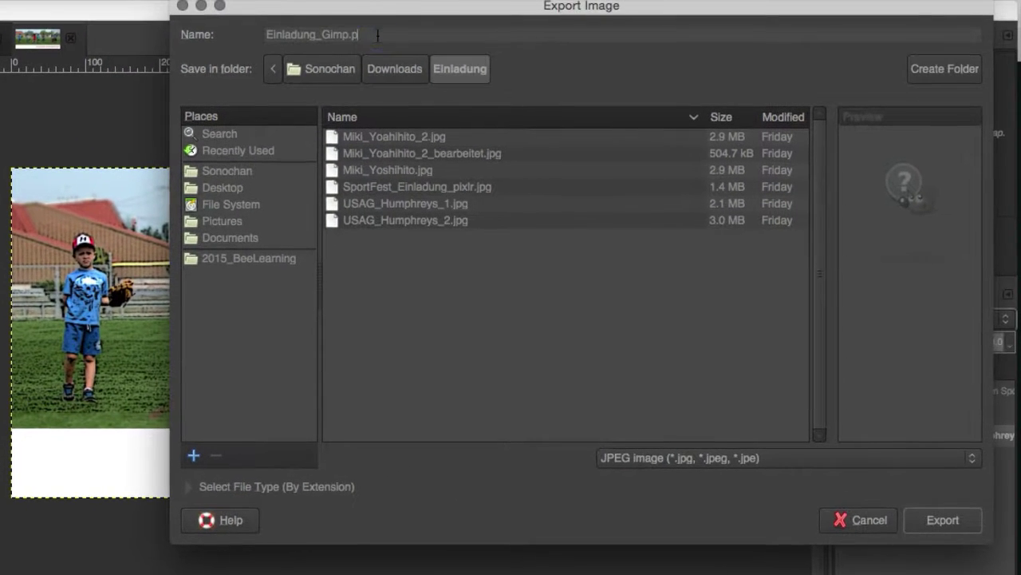
left_click(646, 457)
left_click(647, 471)
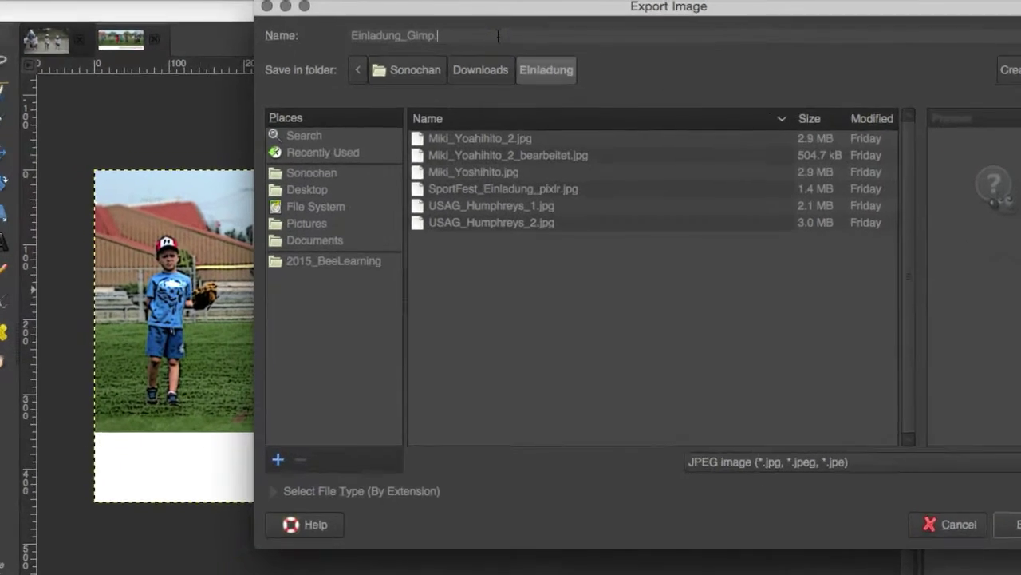
type(".jpg")
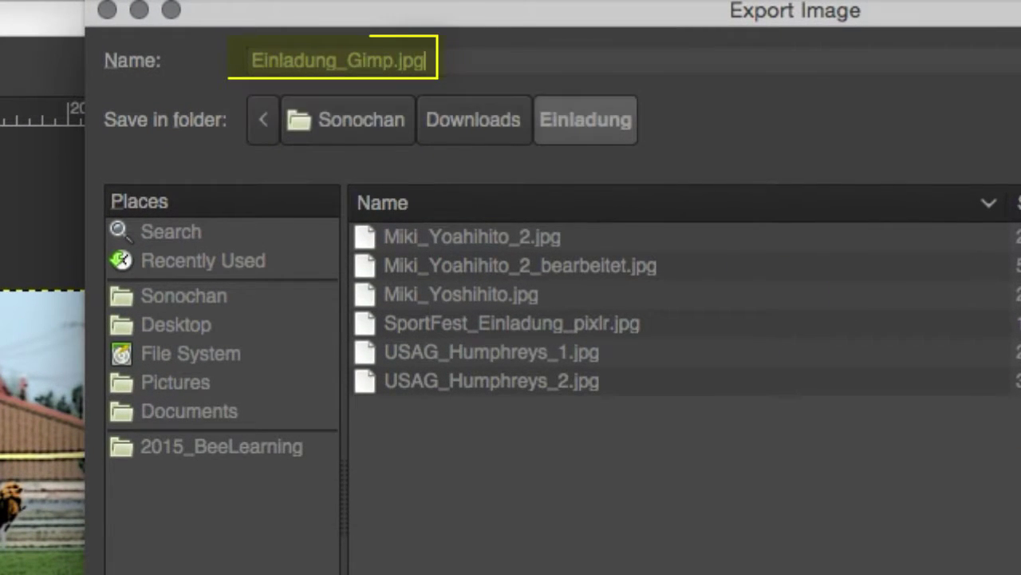
key("Return")
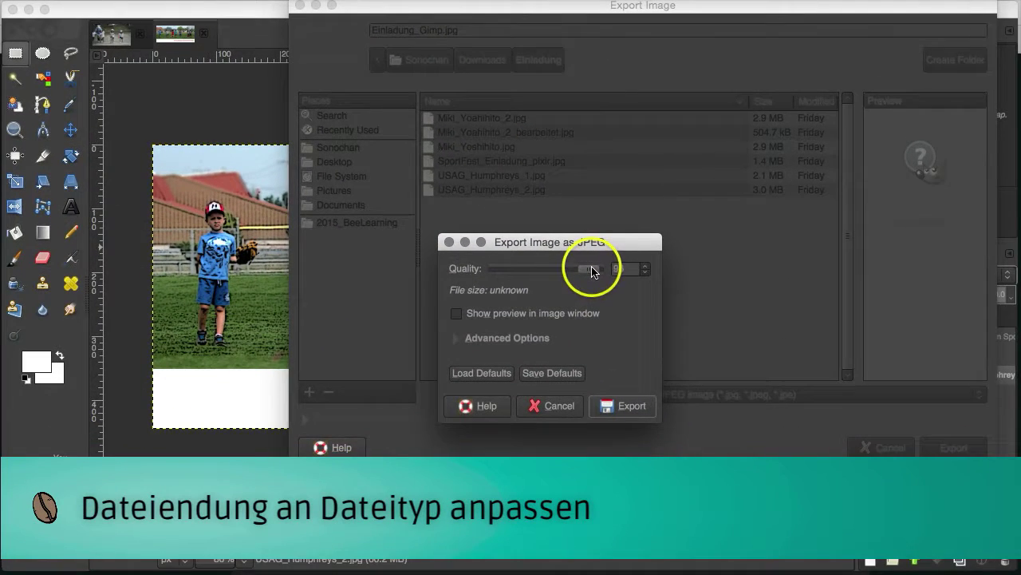
Step: Set the JPEG quality to 100 and complete the export
left_click(674, 357)
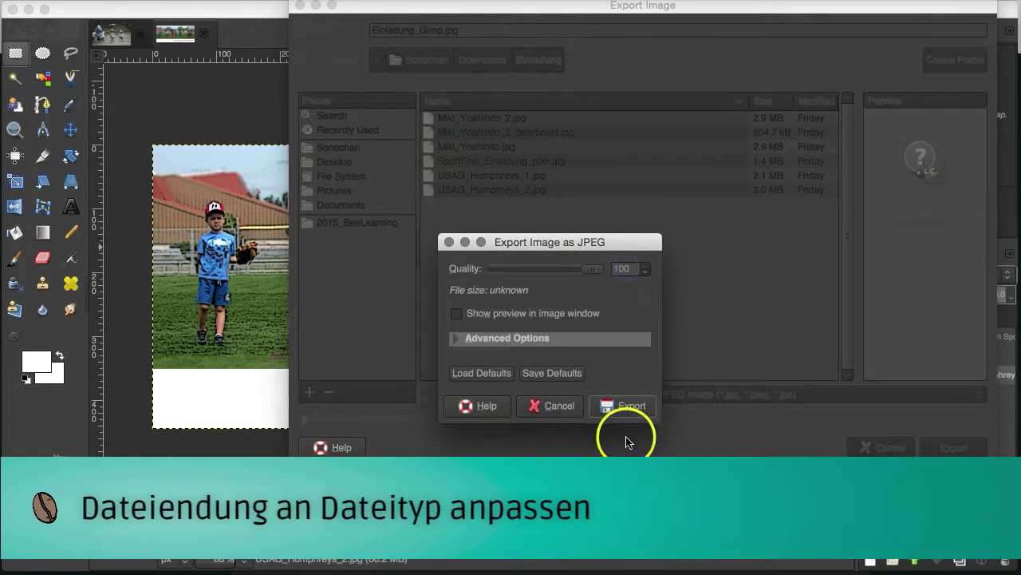
left_click(664, 542)
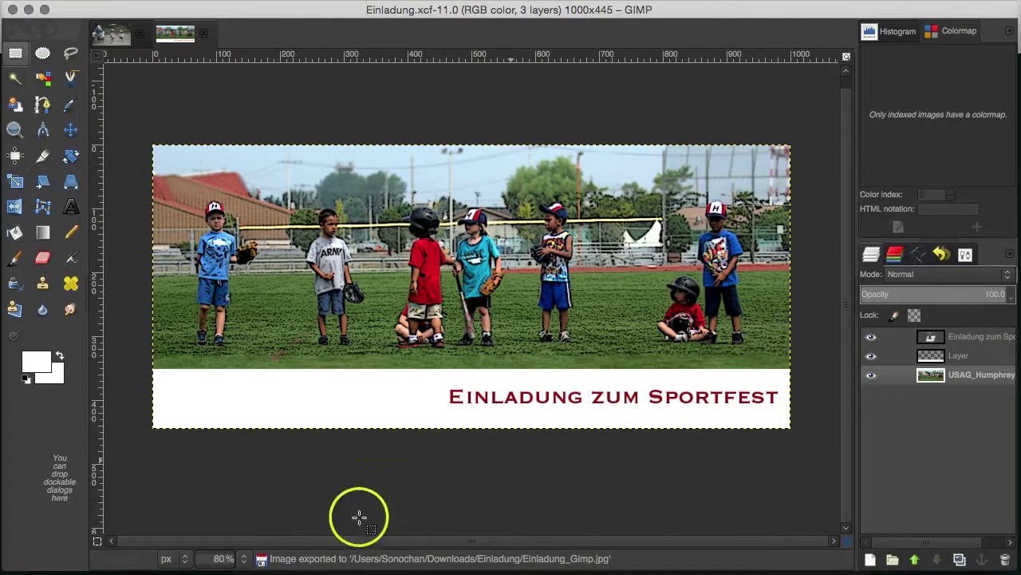